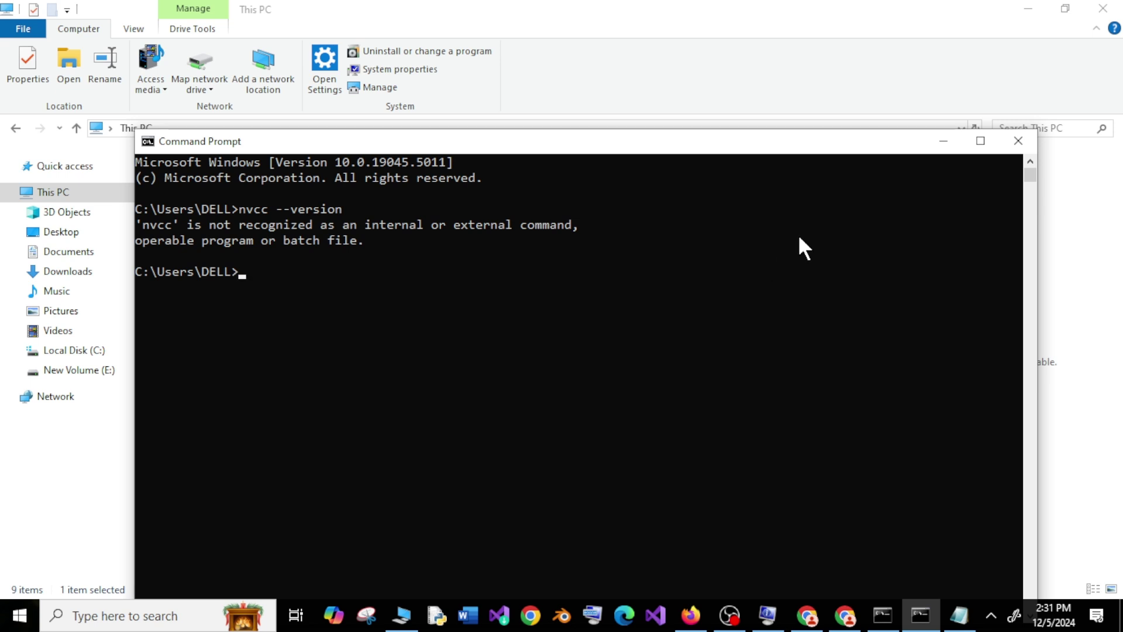
# - Browse to C:\Program Files\NVIDIA GPU Computing Toolkit\CUDA\v12.6\bin and select its address-bar path
pyautogui.click(942, 142)
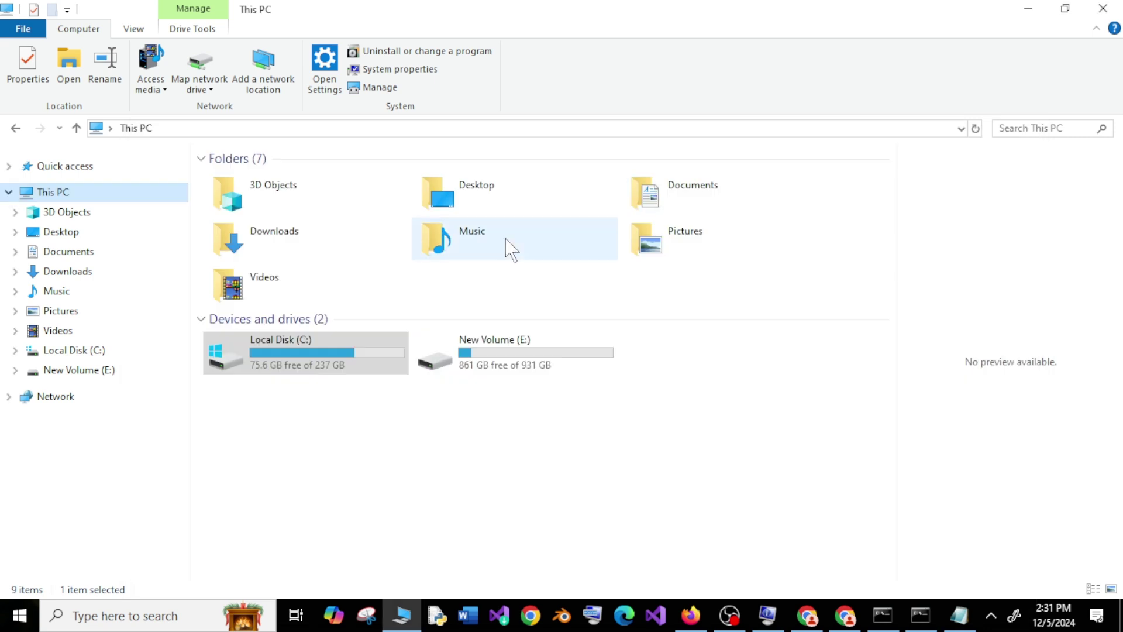
pyautogui.doubleClick(255, 364)
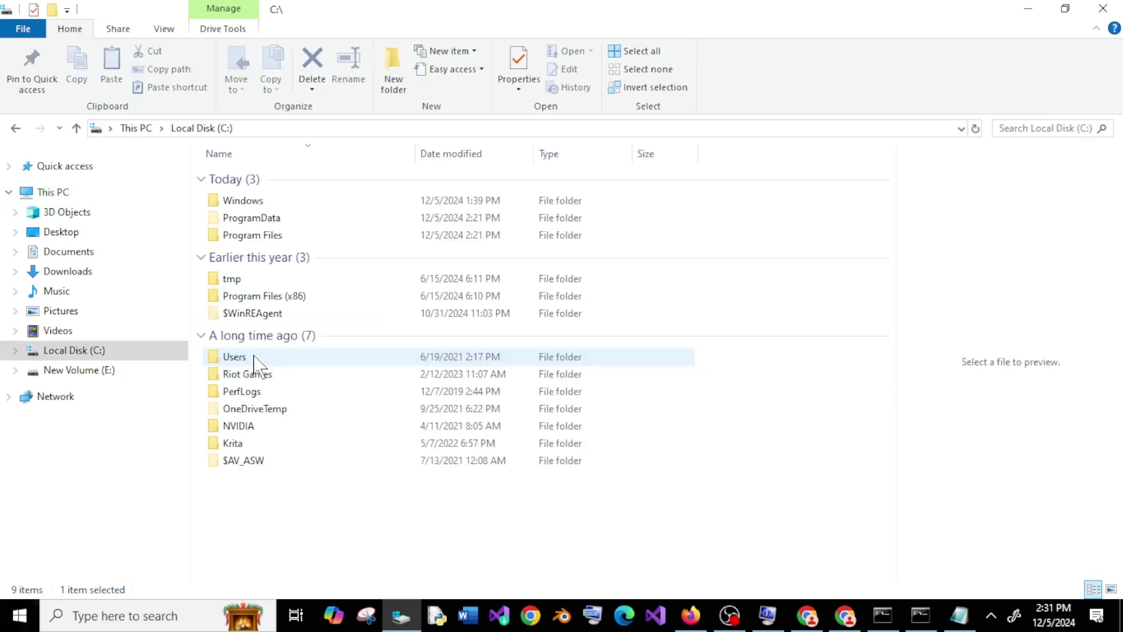
pyautogui.doubleClick(253, 235)
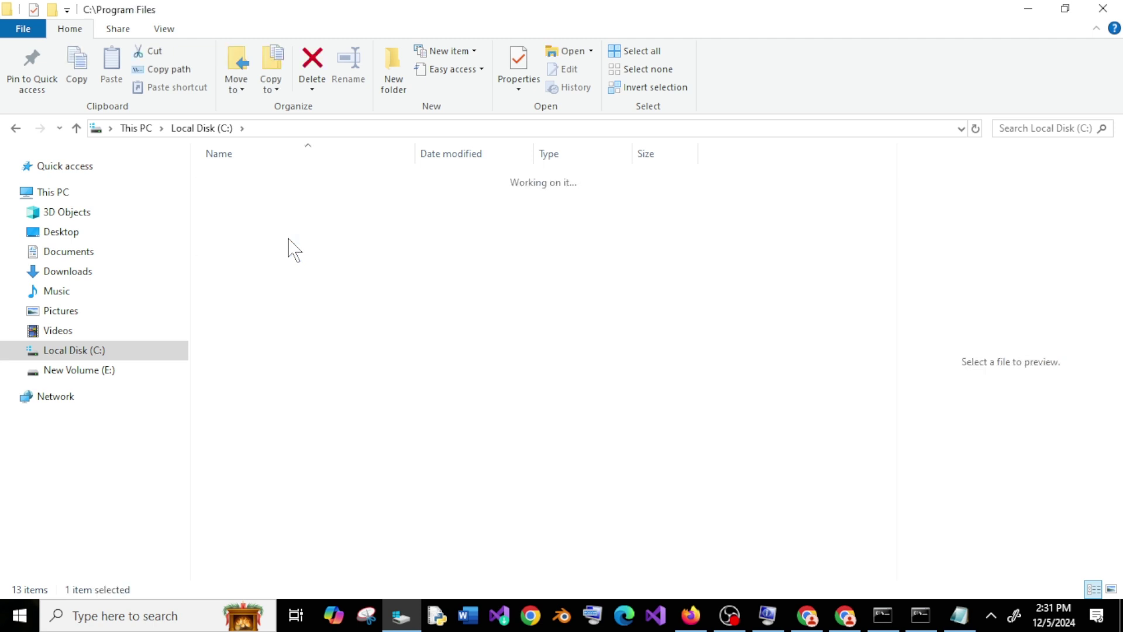
pyautogui.scroll(-1, 308, 379)
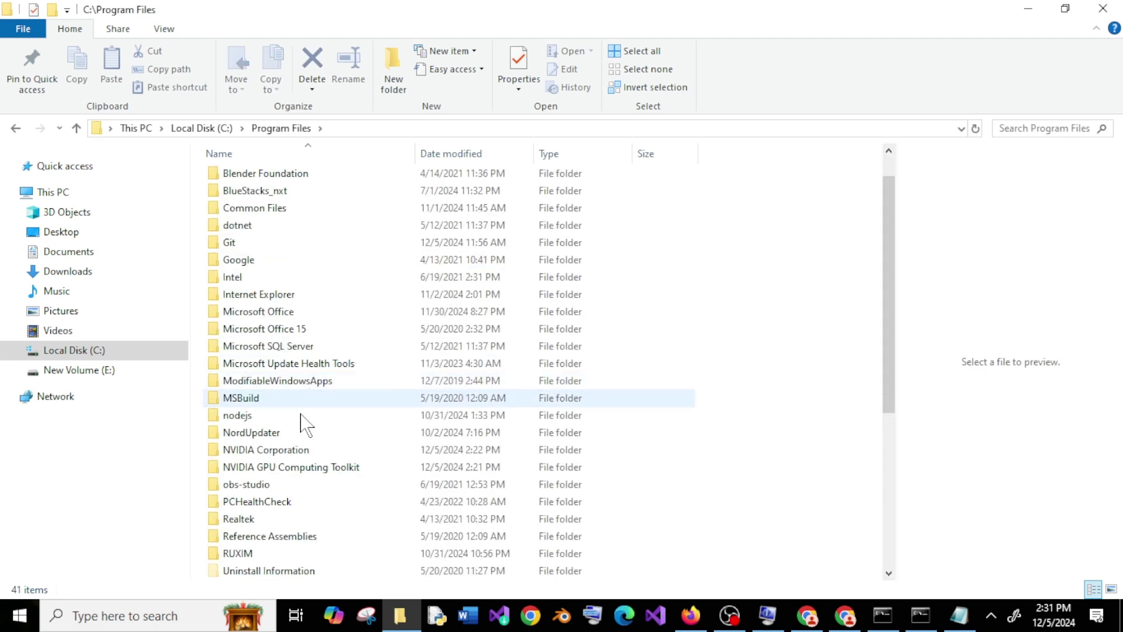
pyautogui.doubleClick(272, 467)
pyautogui.doubleClick(277, 179)
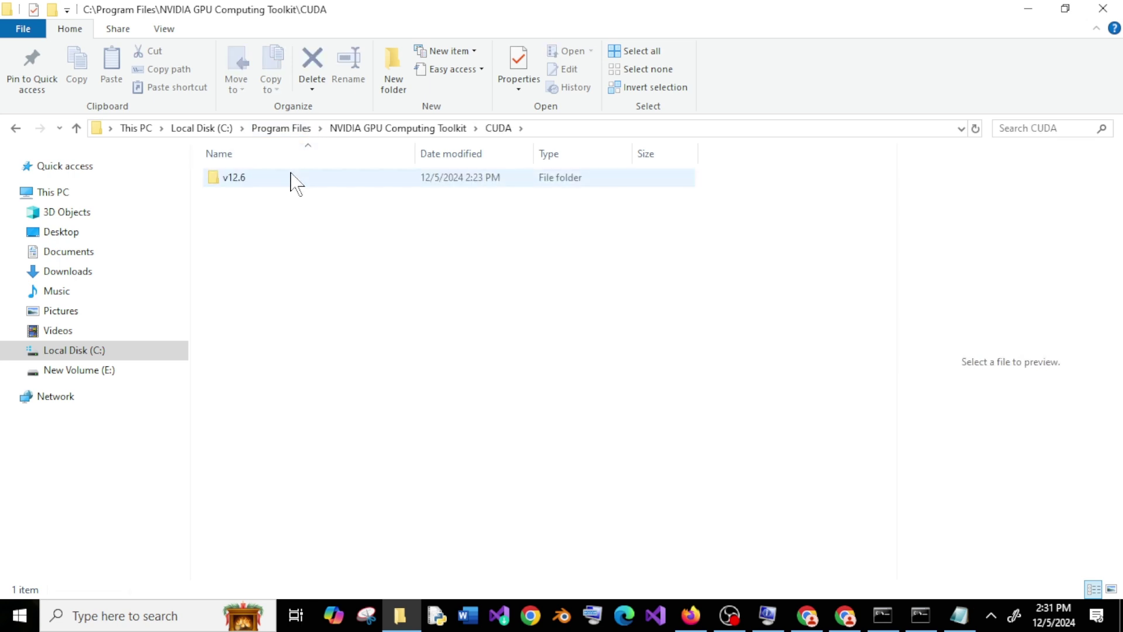
pyautogui.doubleClick(283, 179)
pyautogui.doubleClick(298, 179)
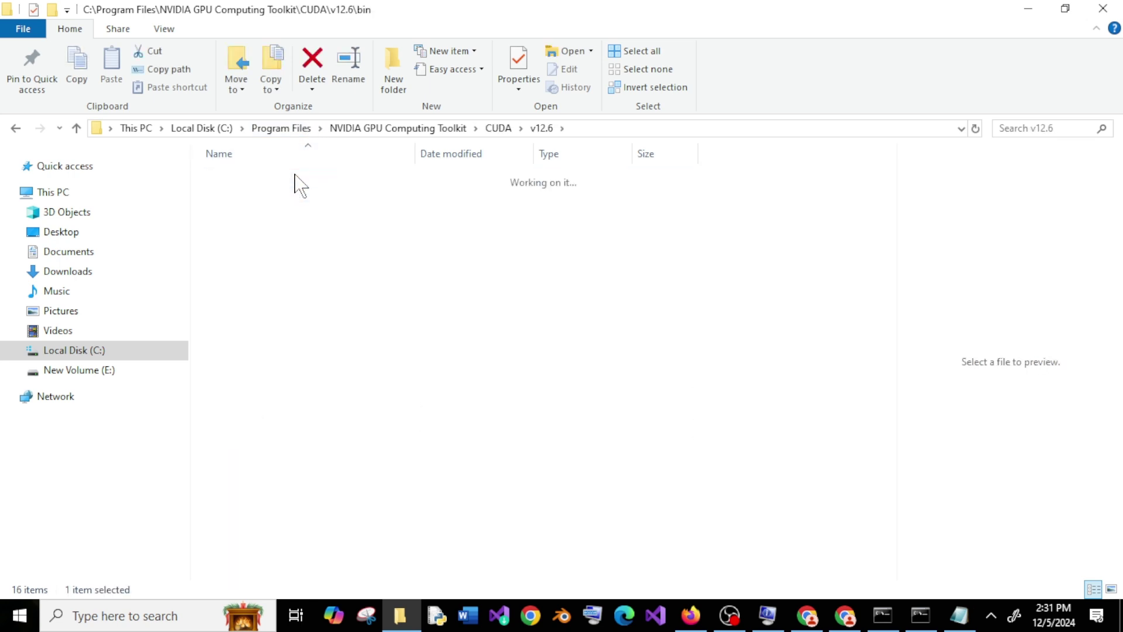
pyautogui.hotkey('alt', 'Tab')
pyautogui.hotkey('alt', 'Tab')
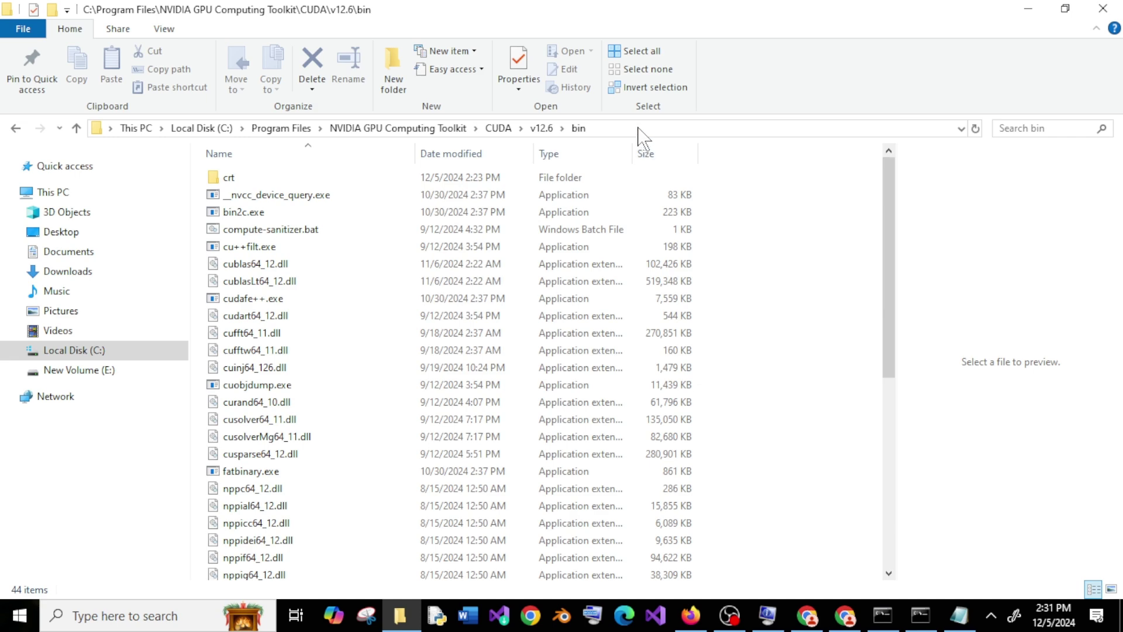
pyautogui.click(640, 128)
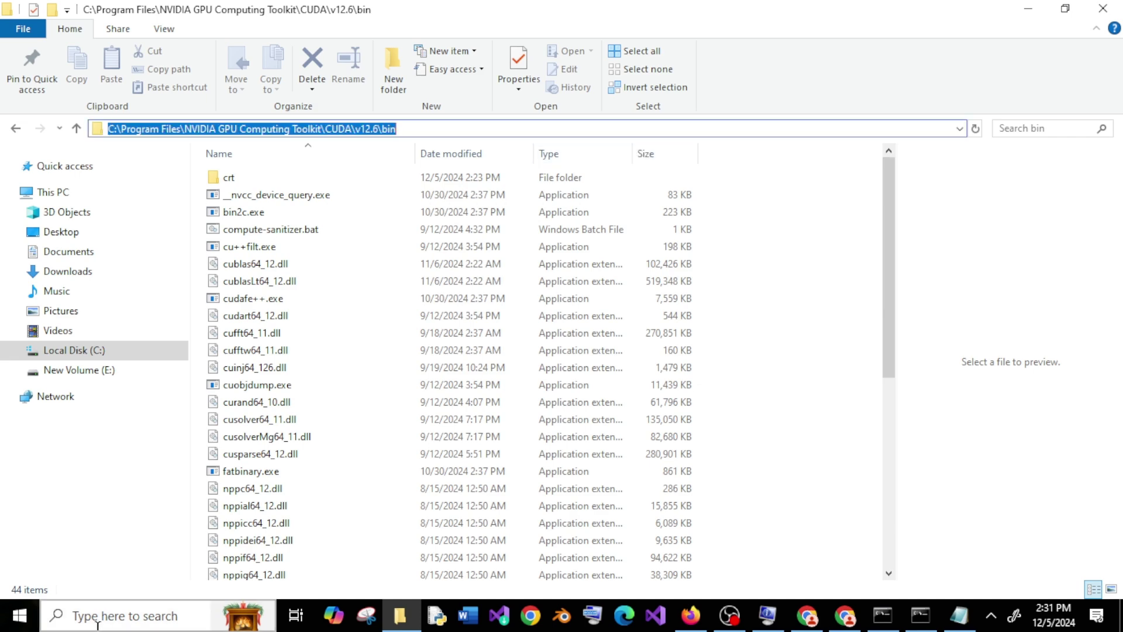
# - Search 'env', open 'Edit the system environment variables', and show the Environment Variables list
pyautogui.click(123, 614)
pyautogui.write('env')
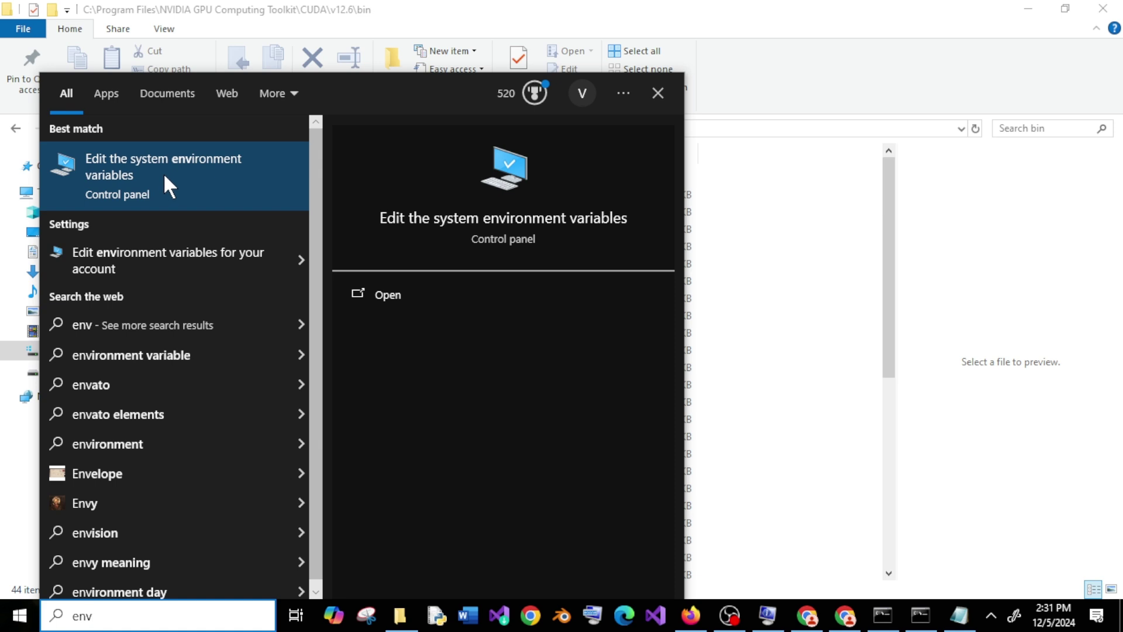
pyautogui.click(421, 287)
pyautogui.moveTo(220, 51); pyautogui.dragTo(517, 143)
pyautogui.click(696, 451)
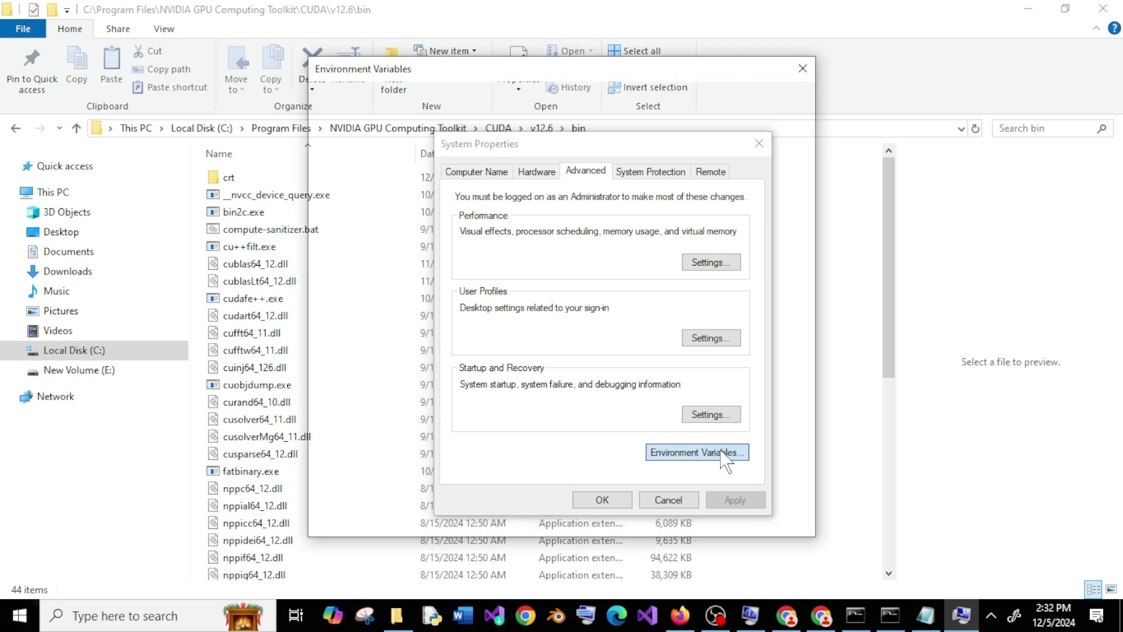
pyautogui.scroll(-1, 424, 423)
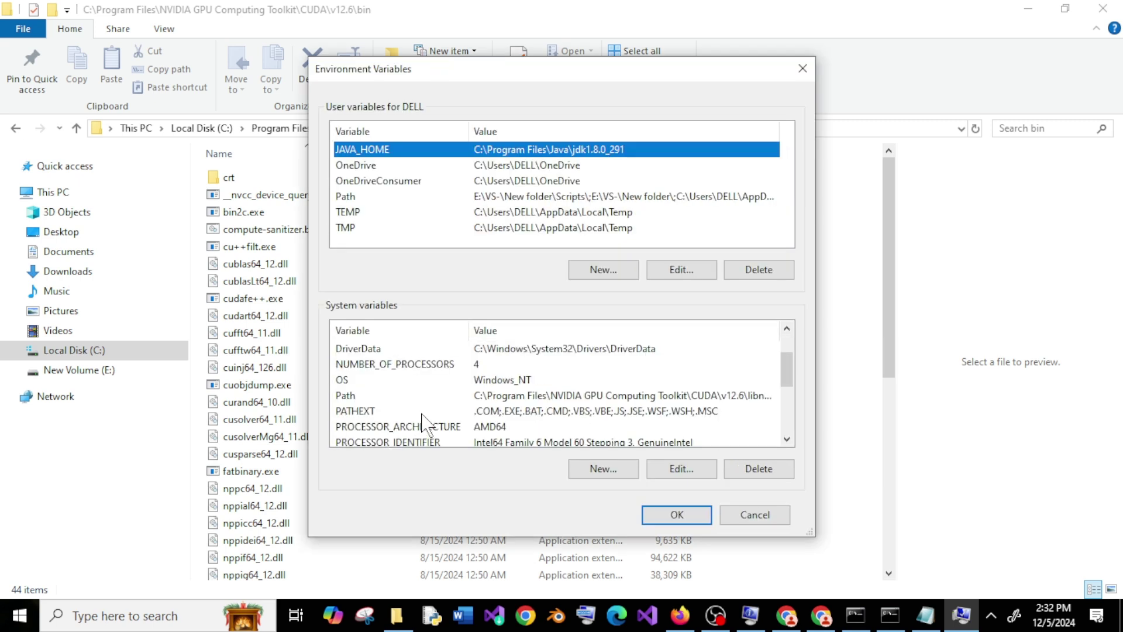
# - Paste the CUDA v12.6 bin path as a new system Path entry and confirm both dialogs
pyautogui.click(456, 395)
pyautogui.click(680, 469)
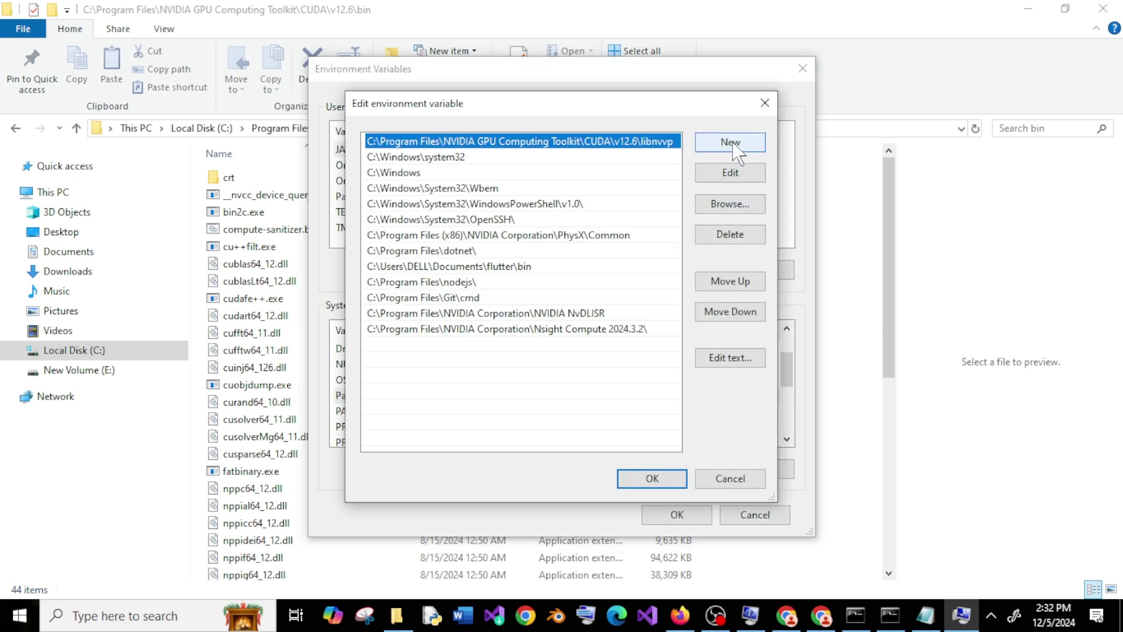
pyautogui.click(730, 142)
pyautogui.write('C:\\Program Files\\NVIDIA GPU Computing Toolkit\\CUDA\\v12.6\\bin')
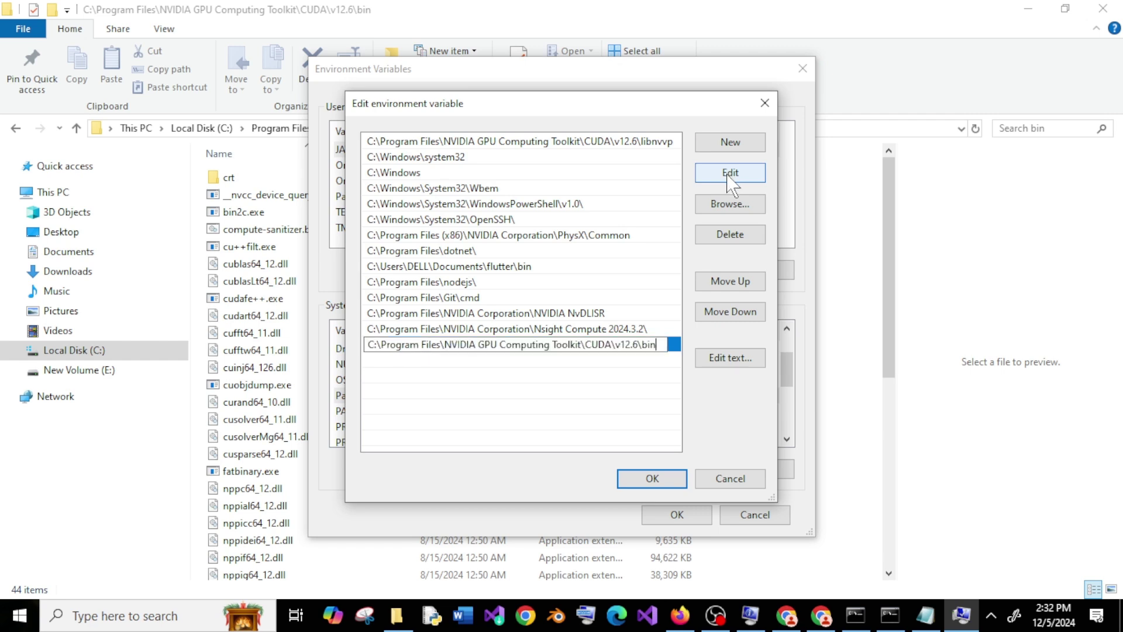
pyautogui.click(624, 405)
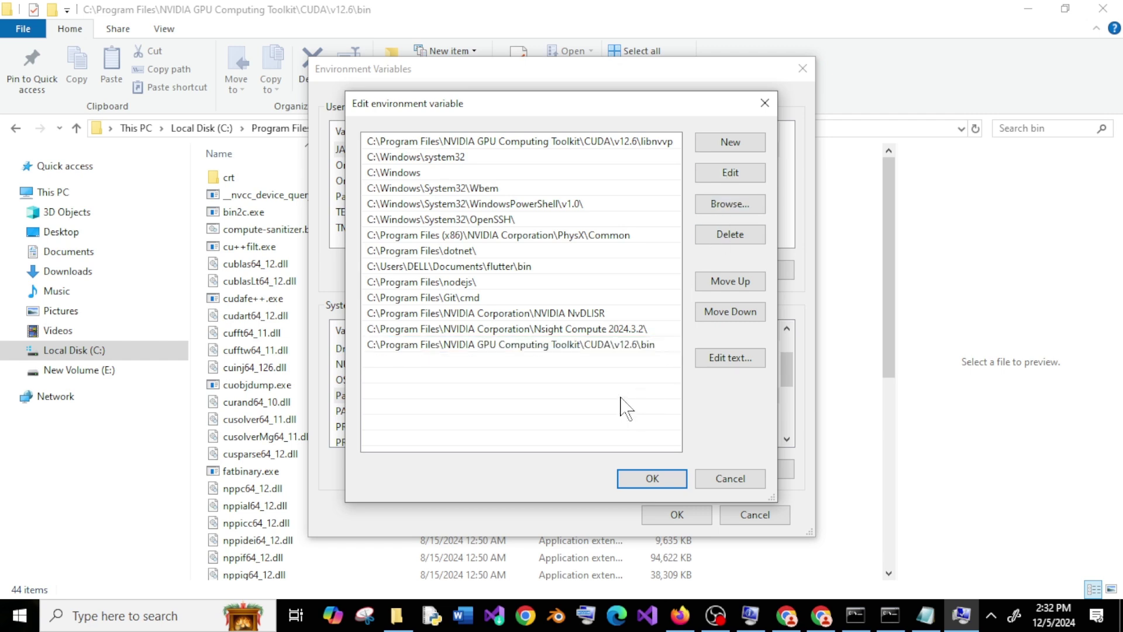
pyautogui.click(552, 142)
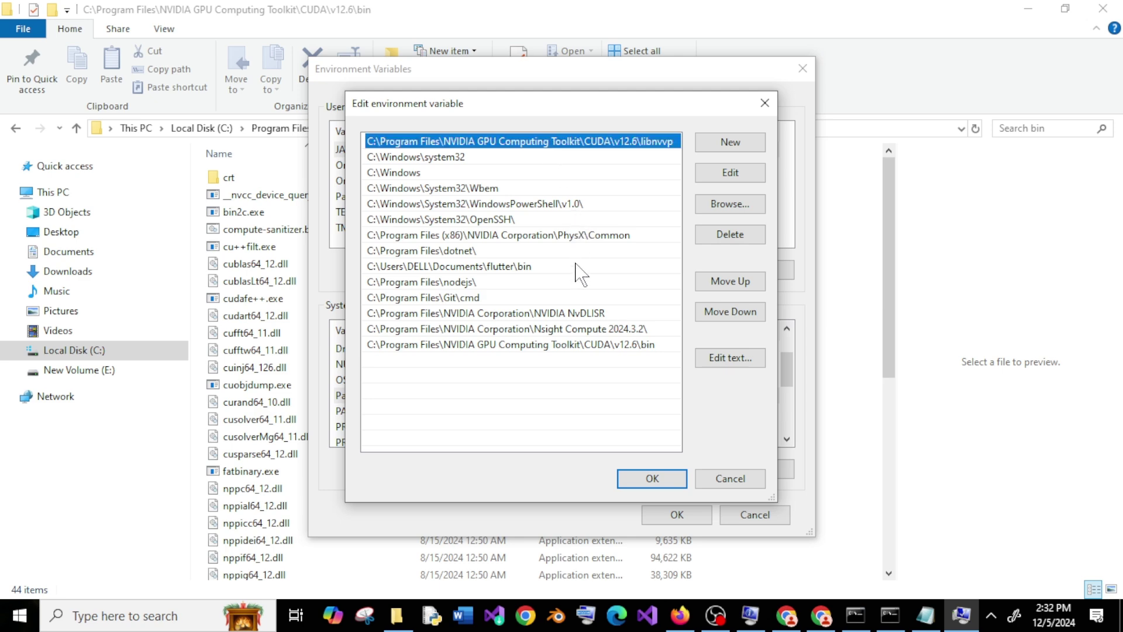
pyautogui.click(652, 478)
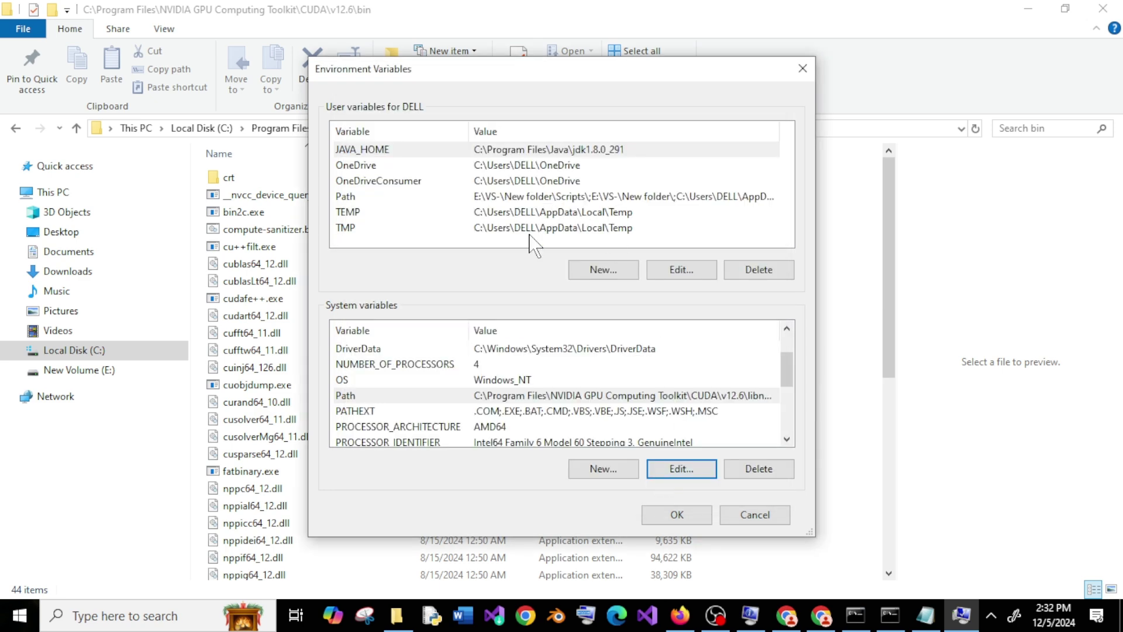
pyautogui.scroll(-2, 409, 399)
pyautogui.scroll(-1, 410, 413)
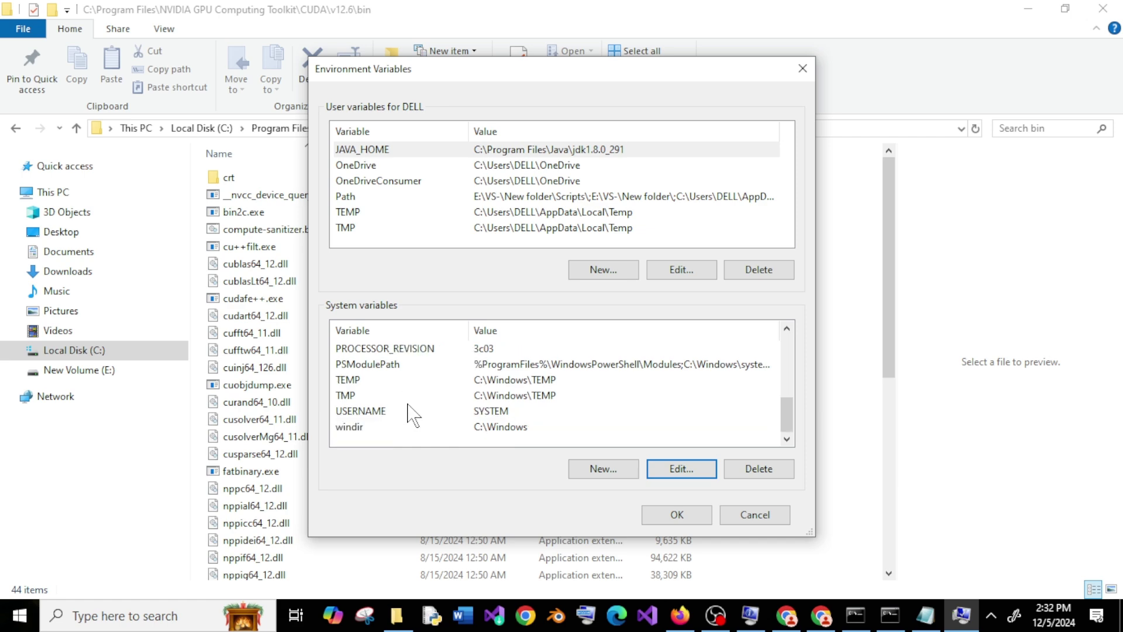
pyautogui.scroll(5, 409, 413)
pyautogui.click(523, 379)
# - Accept the environment variable changes and close System Properties
pyautogui.click(535, 348)
pyautogui.press('Return')
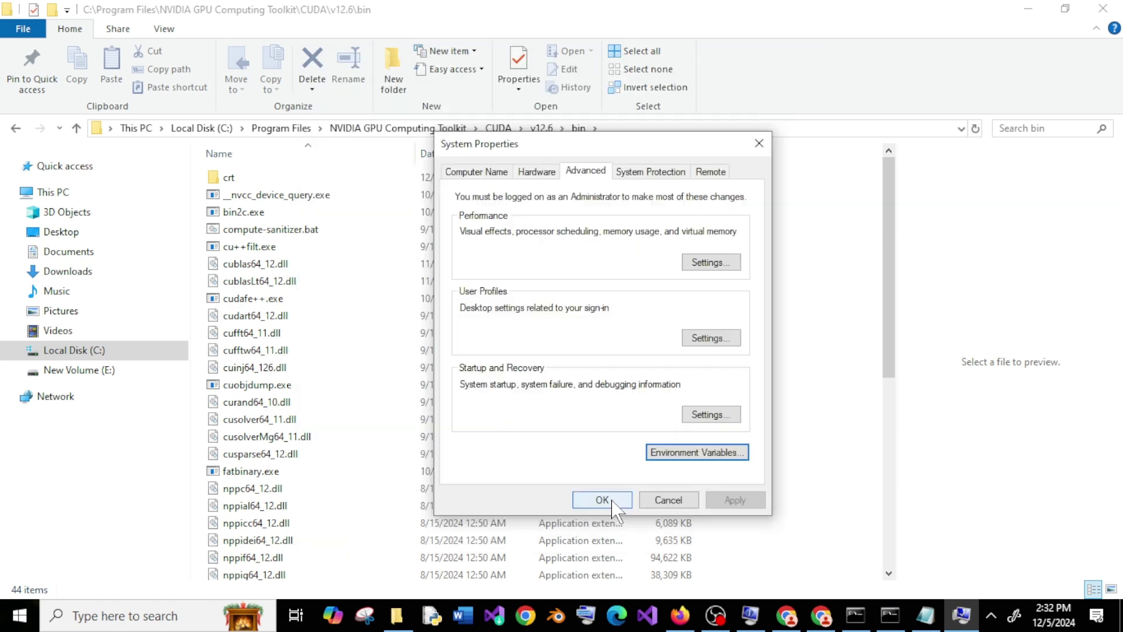
pyautogui.click(602, 500)
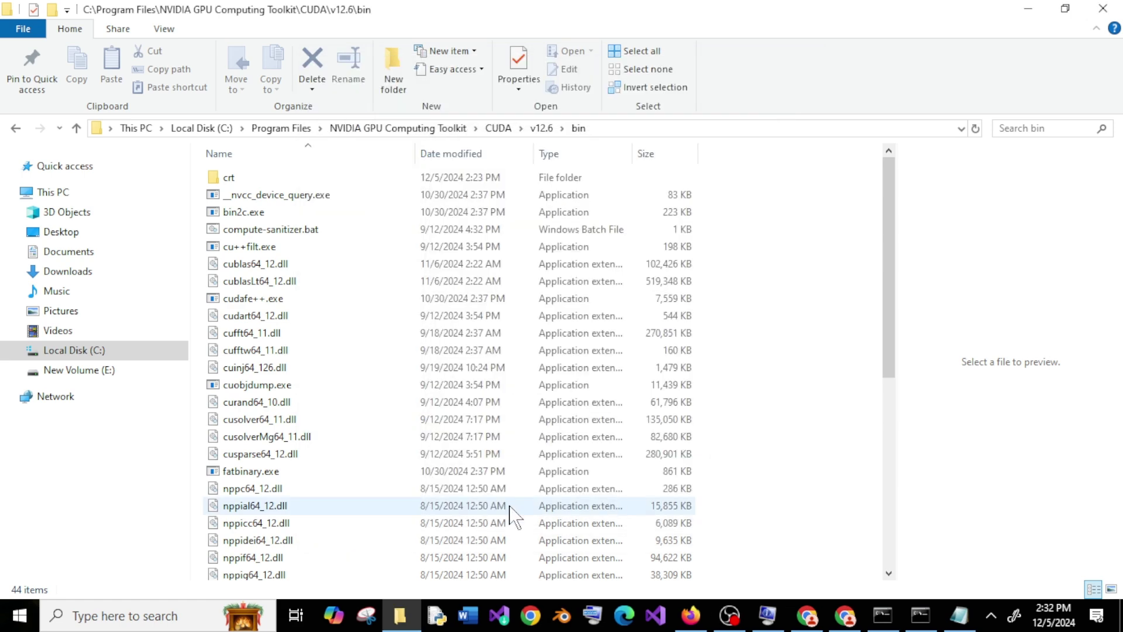
# - Close the old command window and launch a new Command Prompt from search
pyautogui.click(112, 616)
pyautogui.click(920, 614)
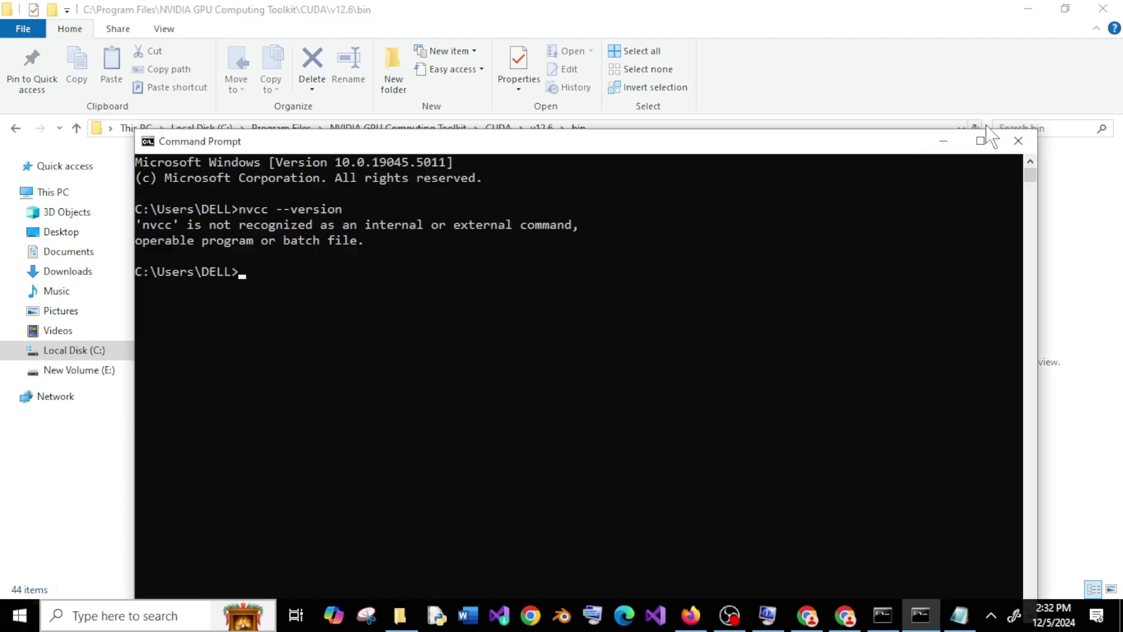
pyautogui.click(1017, 140)
pyautogui.click(123, 615)
pyautogui.write('cmd')
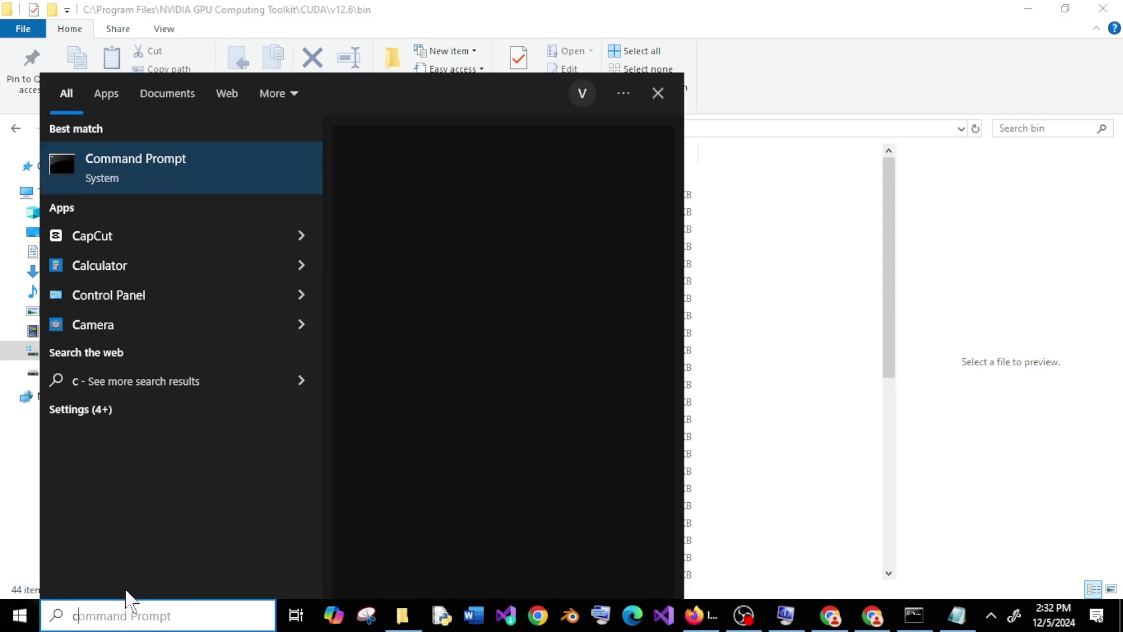
pyautogui.press('Return')
# - Maximize the new Command Prompt and run nvcc --version, showing release 12.6, V12.6.85
pyautogui.doubleClick(518, 219)
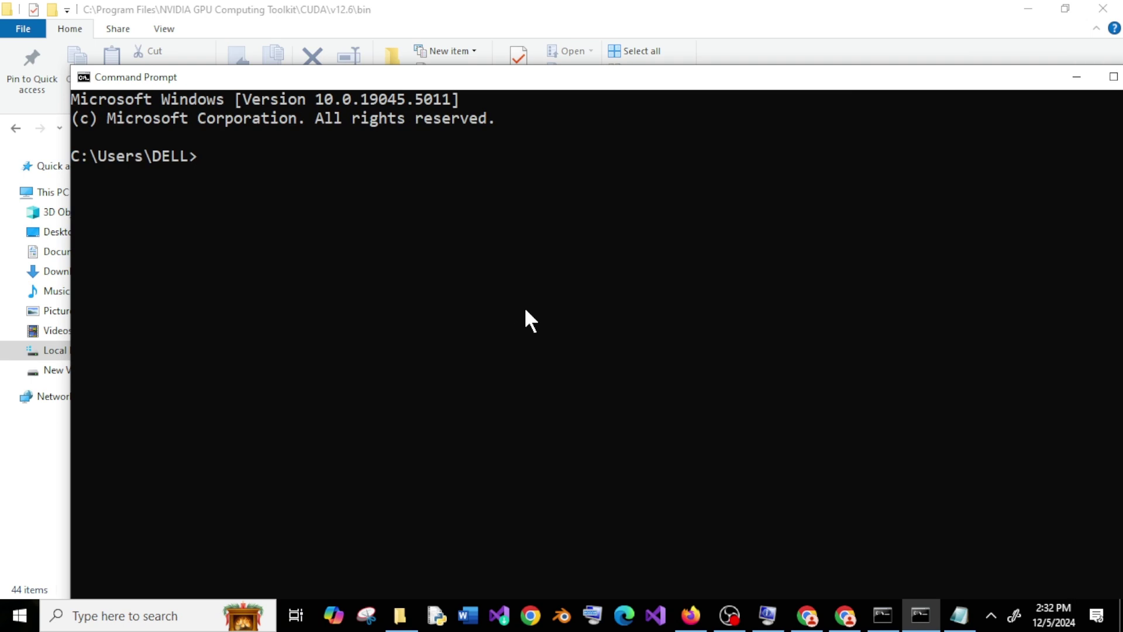
pyautogui.write('nvcc --')
pyautogui.write('version')
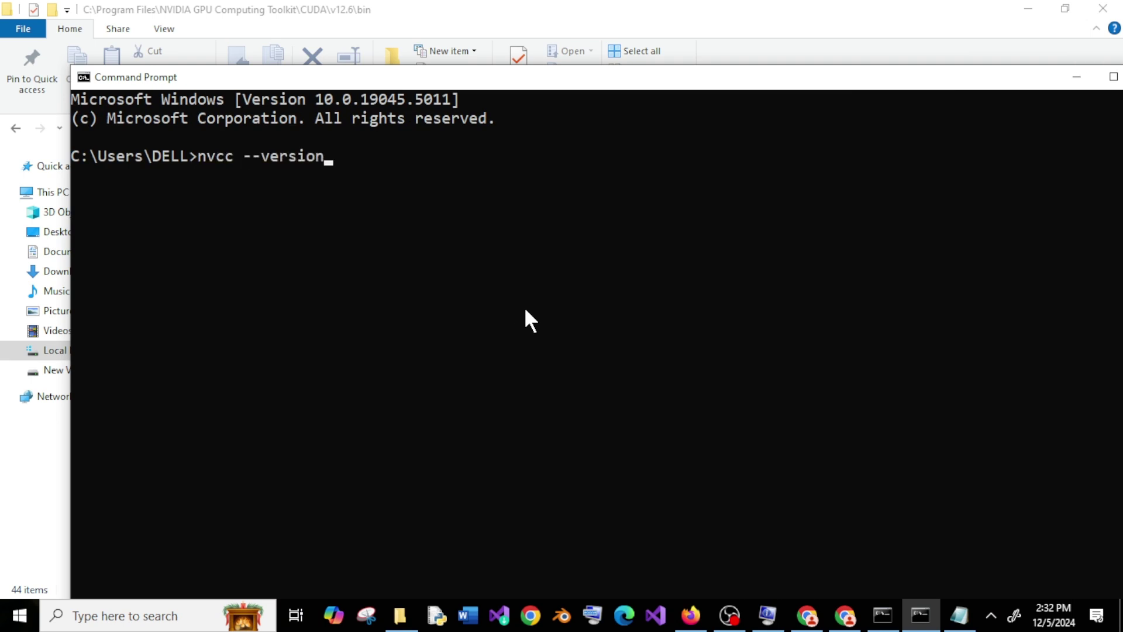
pyautogui.press('Return')
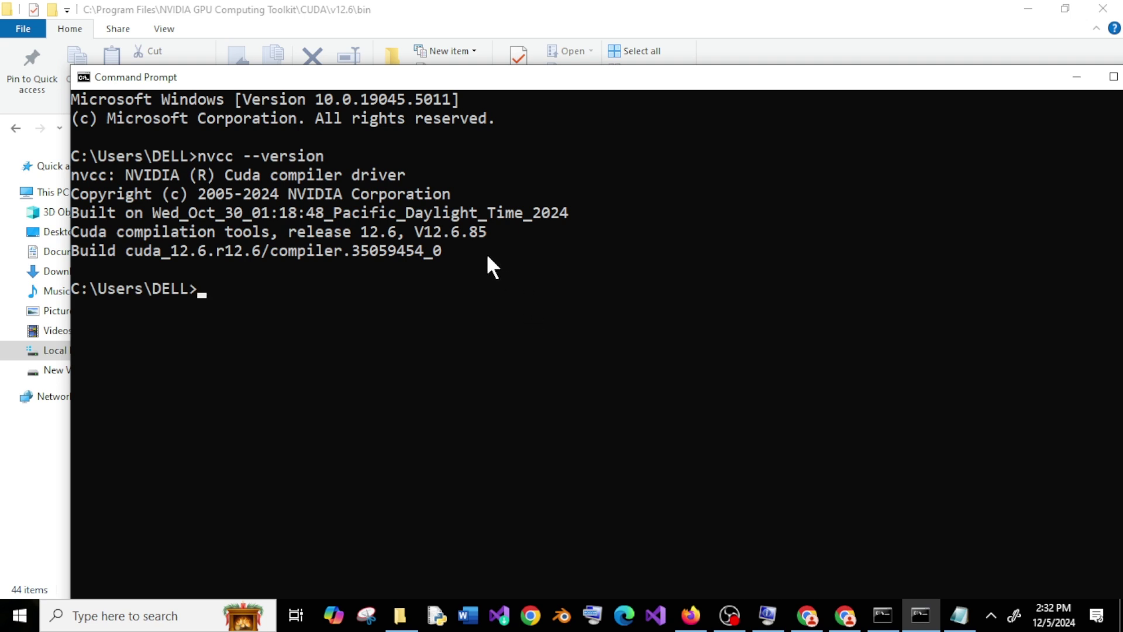